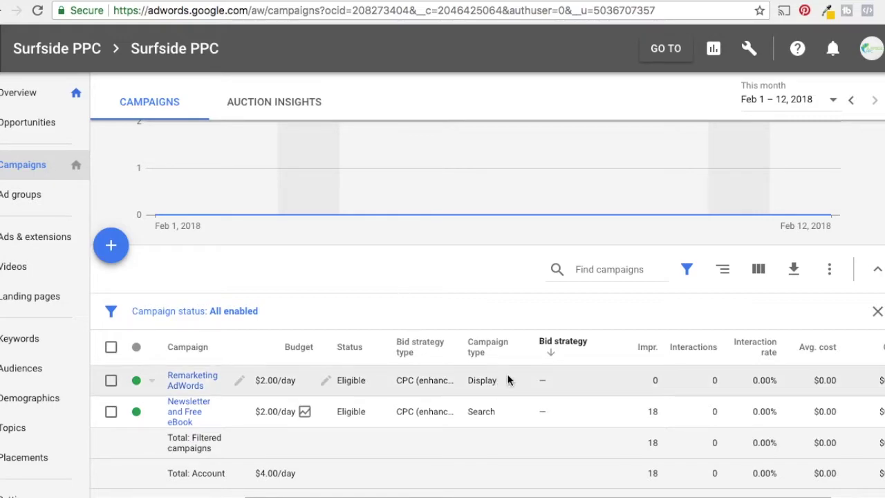
- Review the two $2.00/day Surfside PPC campaigns, then move to the Analytics Admin page
left_click(484, 381)
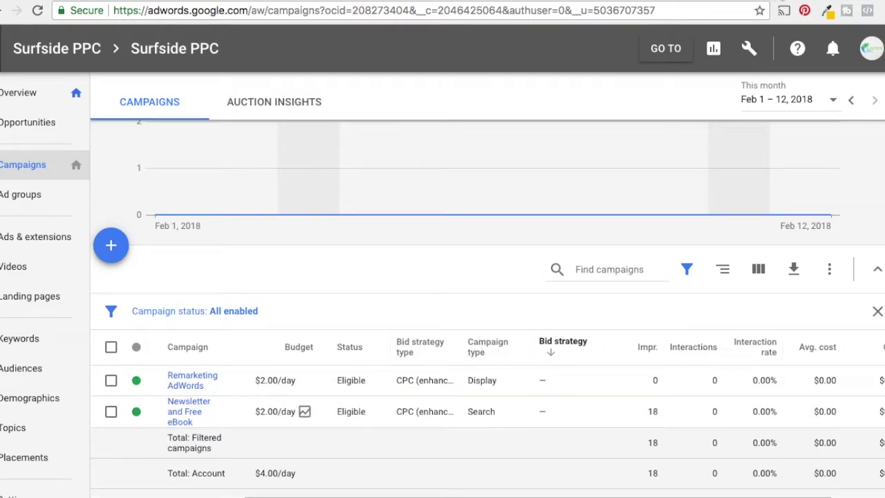
key("ctrl+Tab")
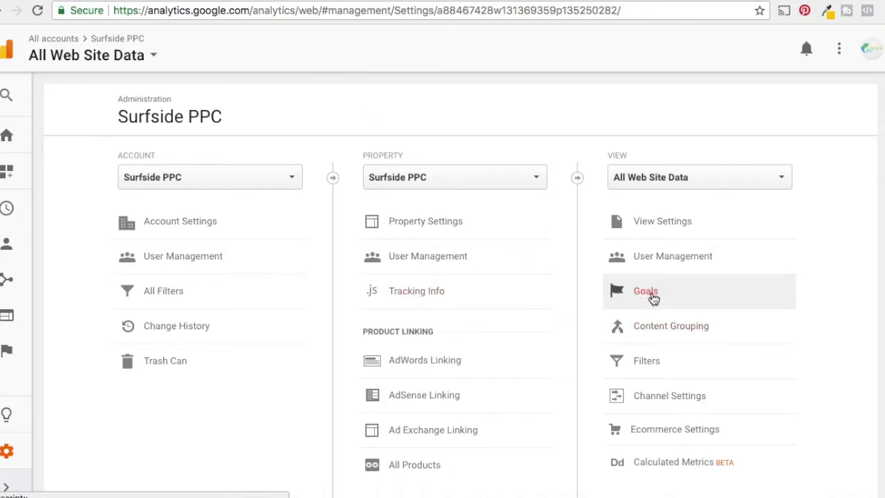
left_click(15, 357)
left_click(43, 400)
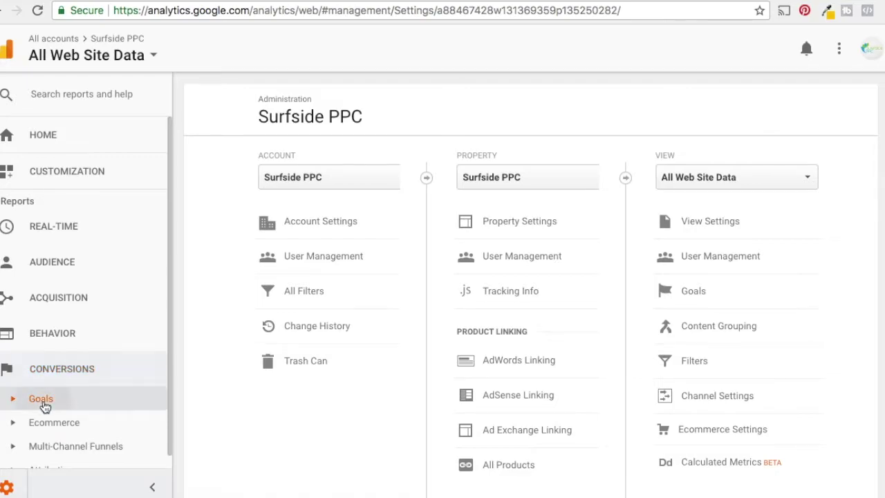
left_click(46, 423)
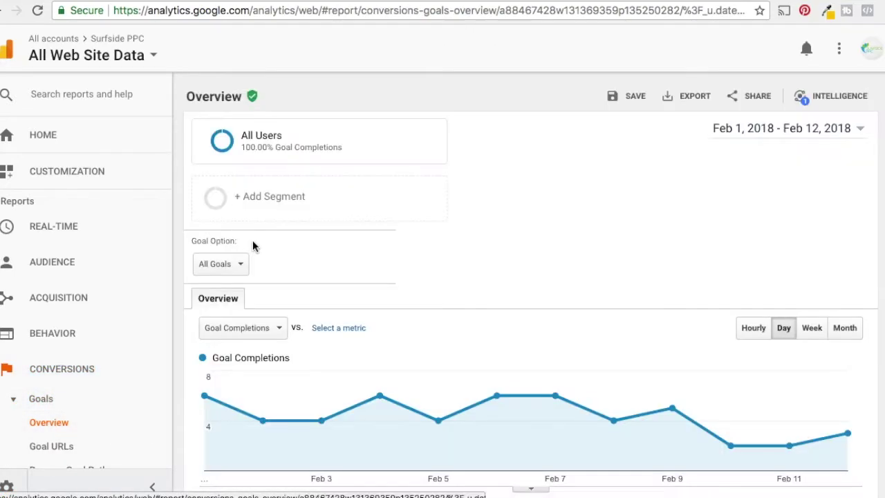
scroll(524, 202, "down", 1)
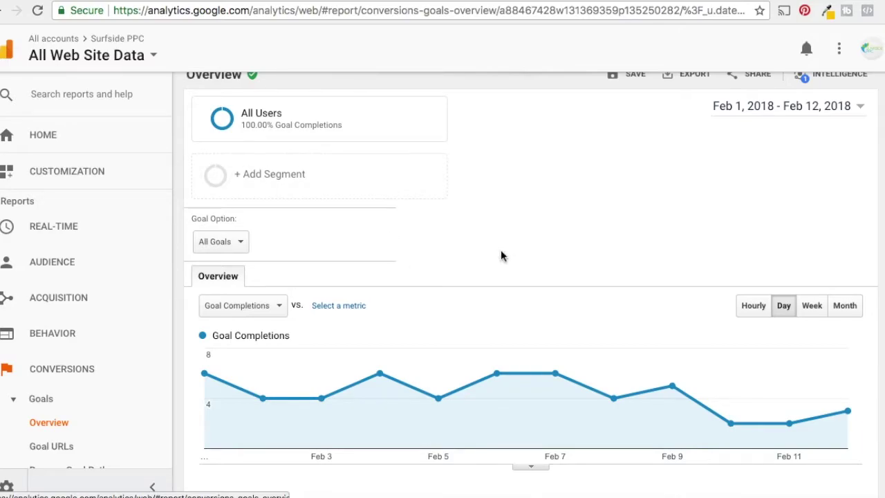
scroll(519, 215, "down", 5)
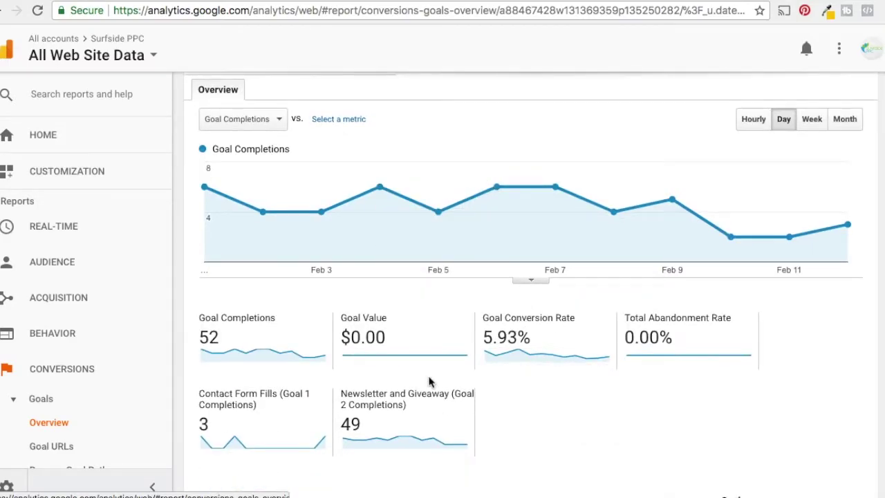
scroll(559, 323, "down", 4)
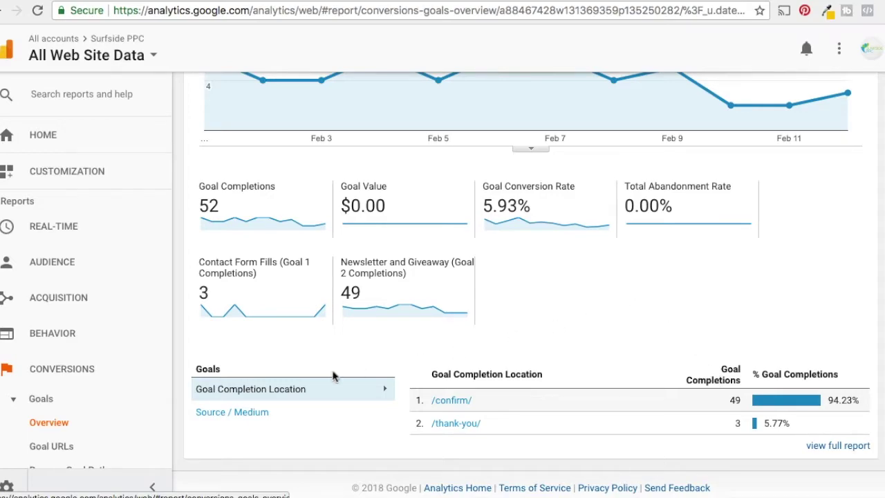
left_click(32, 380)
left_click(40, 453)
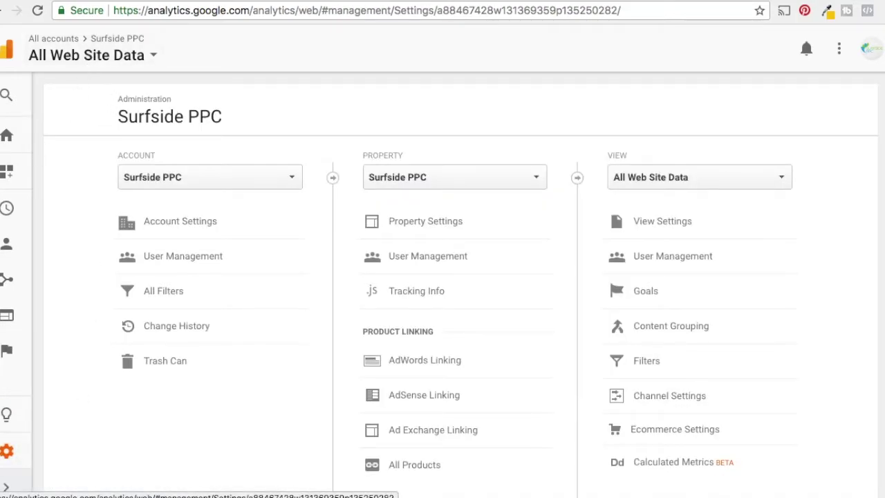
- Under Audience Definitions > Audiences, start a new audience of users who visited a specific site section
scroll(442, 346, "down", 5)
left_click(473, 374)
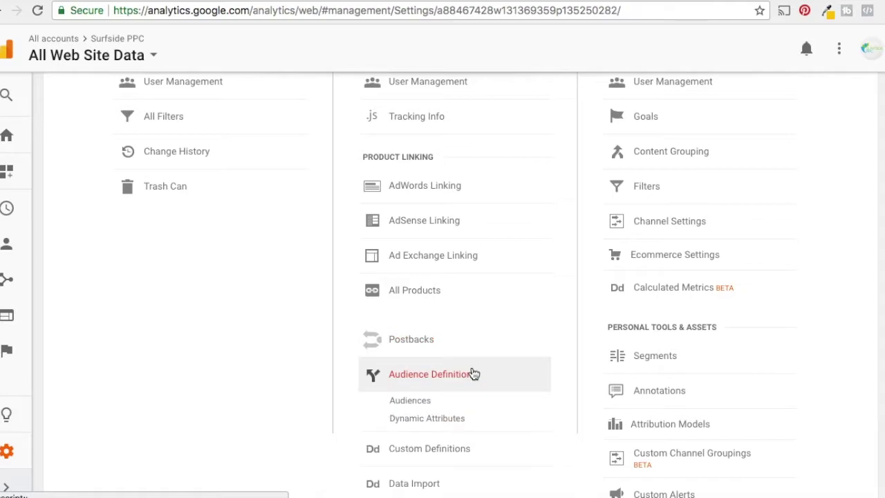
left_click(441, 401)
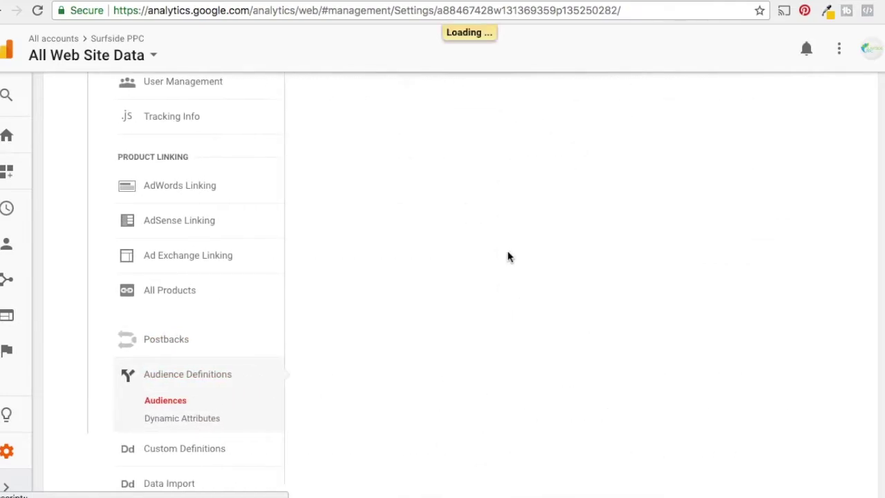
scroll(612, 358, "up", 1)
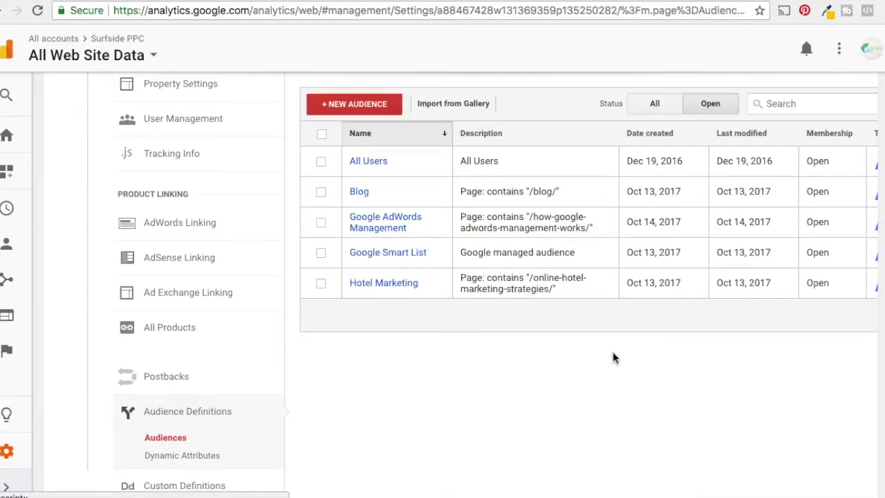
scroll(472, 202, "up", 1)
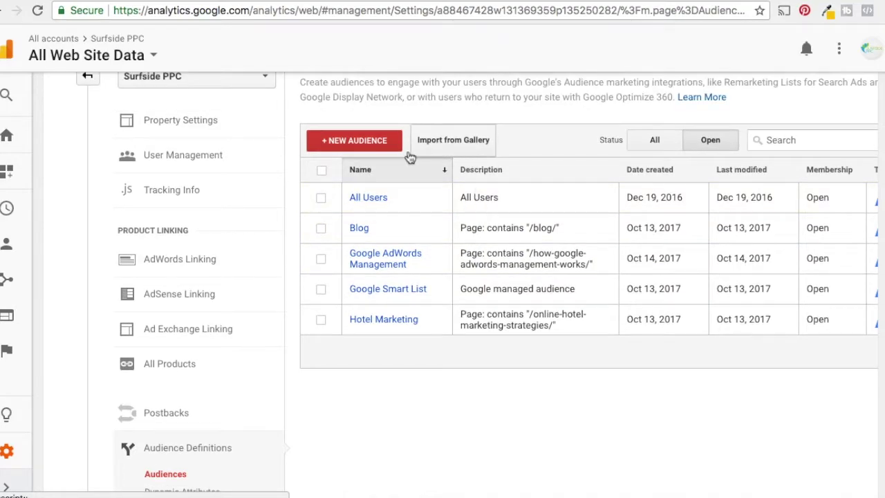
left_click(375, 140)
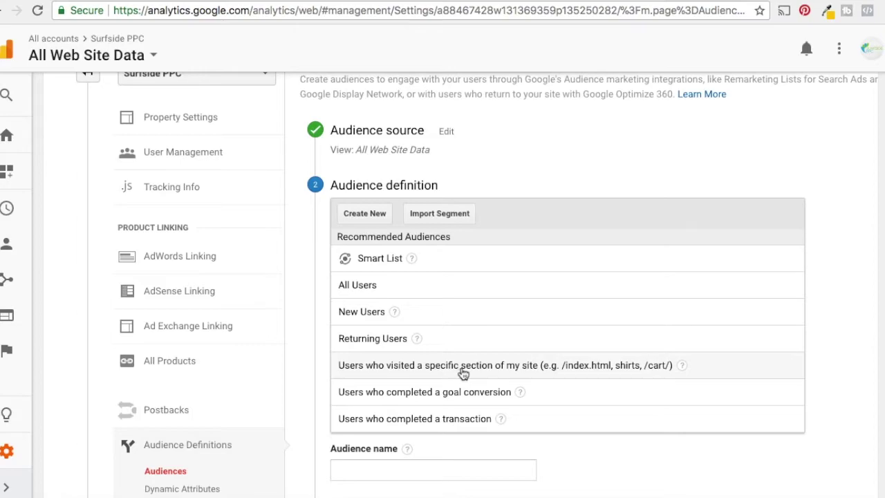
left_click(461, 372)
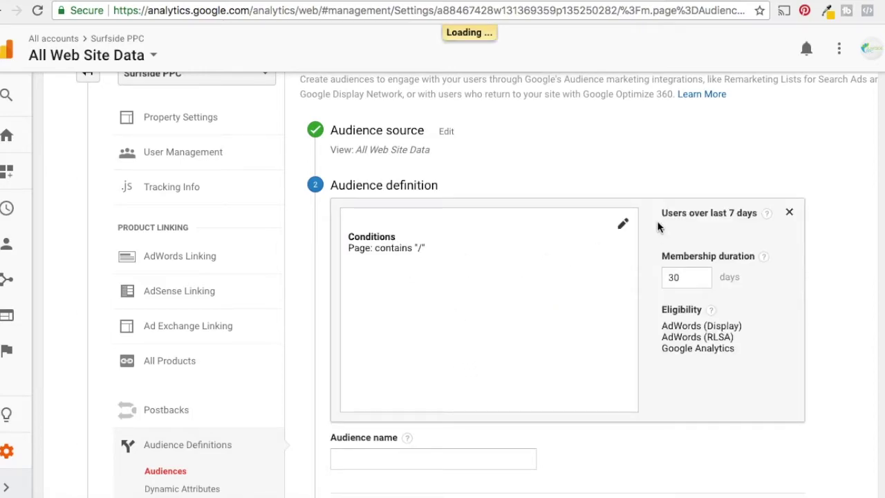
left_click(622, 223)
- Set the audience condition to Page contains /confirm/ and apply it
left_click(450, 188)
type("confirm/")
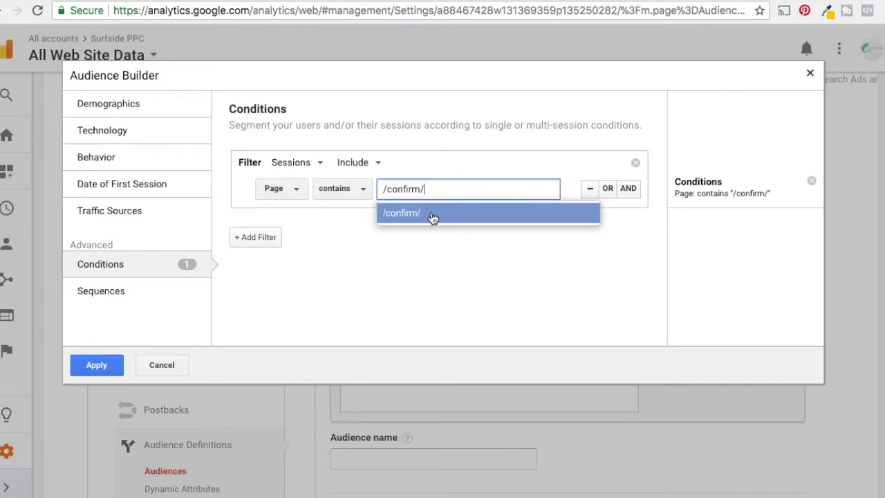
left_click(413, 219)
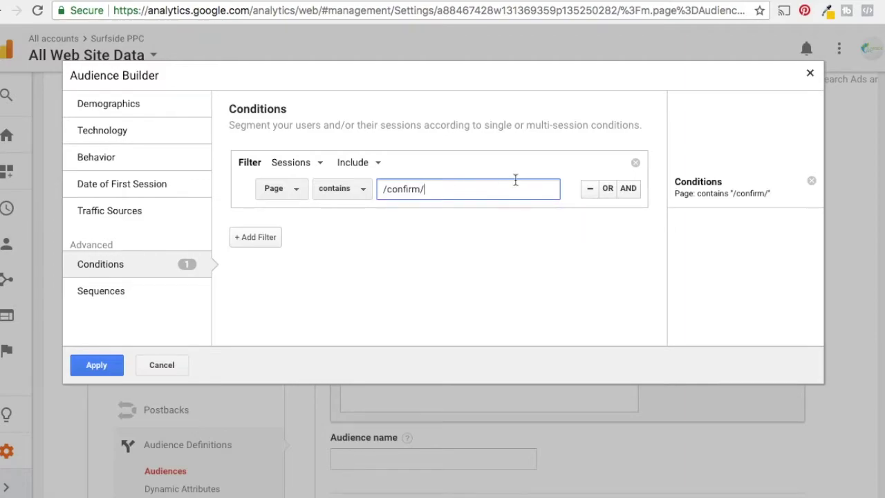
left_click(96, 365)
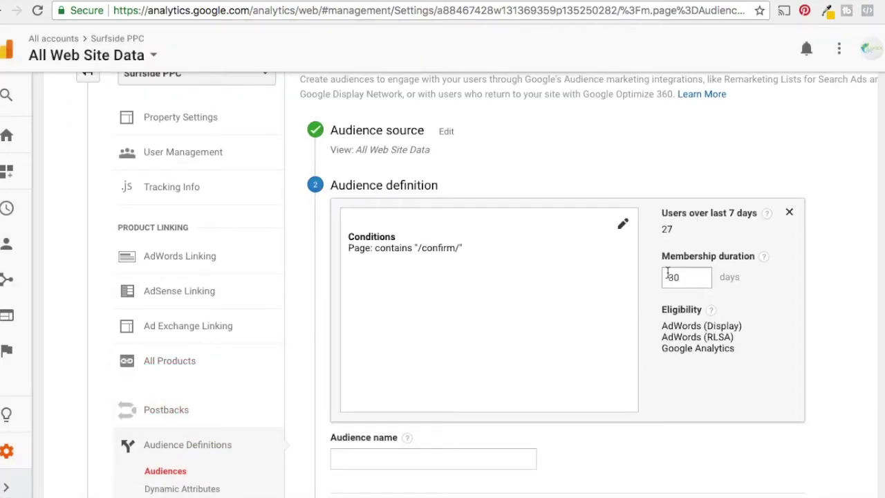
- Change the audience membership duration from 30 to 540 days
left_click(697, 278)
left_click_drag(680, 276, 664, 275)
type("540")
left_click(651, 134)
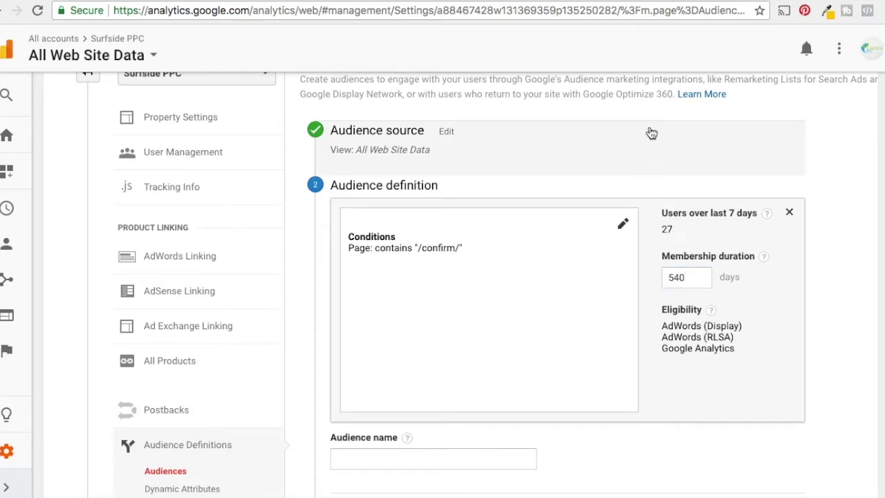
left_click(699, 281)
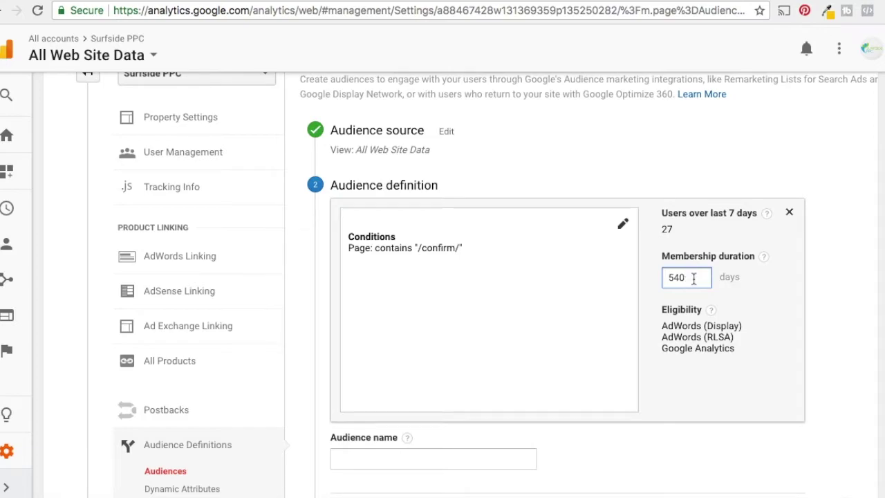
- Name the audience 'Newsletter Conversions'
scroll(834, 302, "down", 1)
left_click(484, 427)
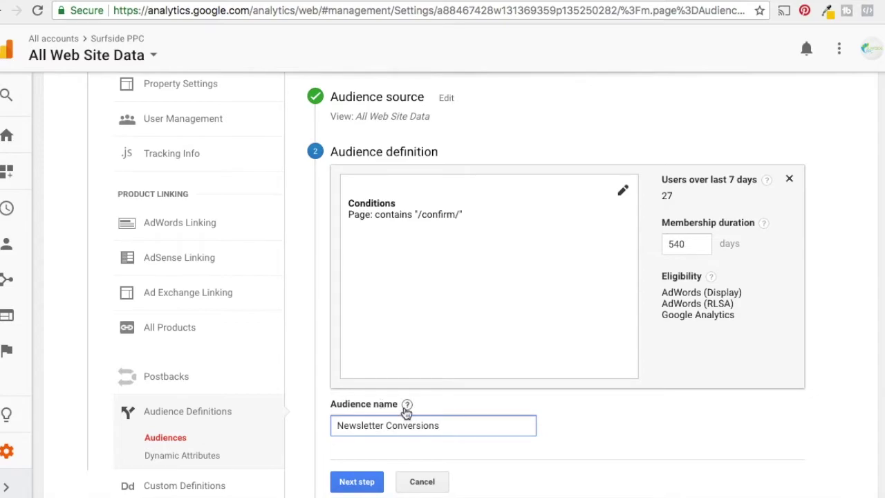
scroll(582, 434, "down", 1)
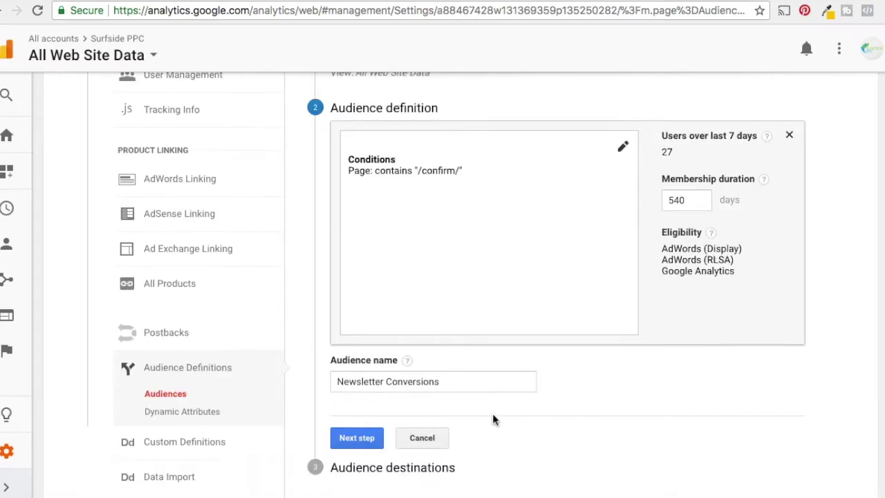
- Add the Surfside PPC AdWords account and Analytics property as audience destinations
left_click(360, 440)
left_click(380, 285)
left_click(366, 382)
left_click(353, 429)
left_click(364, 459)
- Publish the Newsletter Conversions audience and return to the AdWords campaigns
scroll(484, 415, "down", 2)
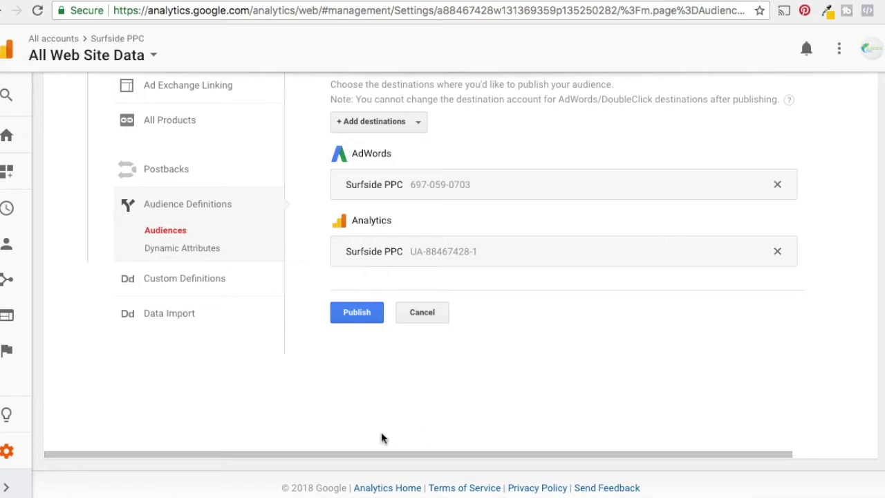
left_click(359, 310)
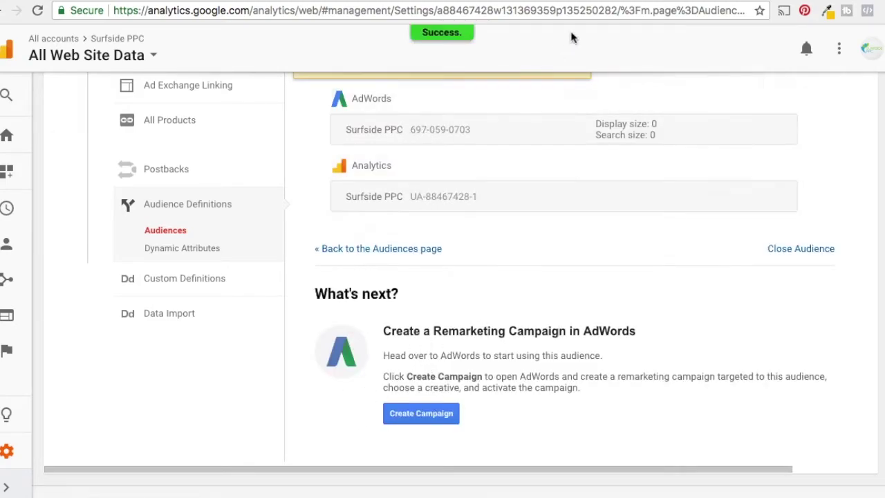
left_click(721, 2)
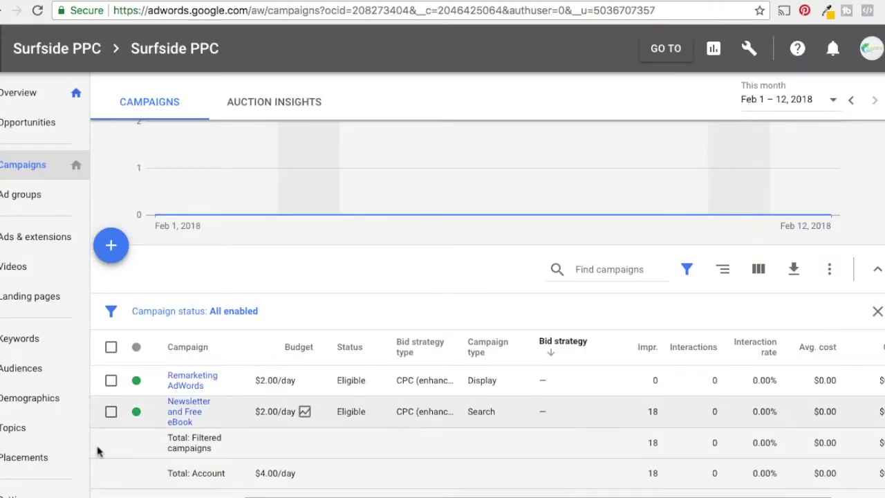
- Open the Remarketing AdWords campaign's audiences and view its empty Exclusions list
left_click(38, 10)
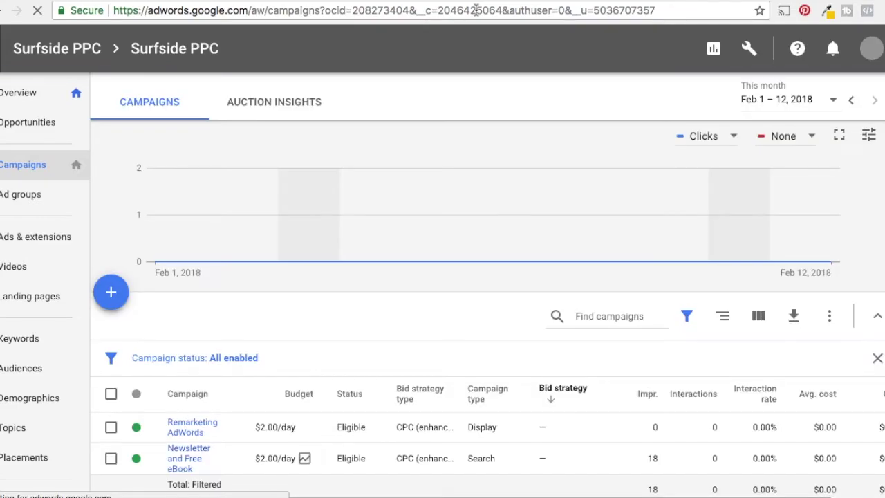
scroll(269, 350, "down", 1)
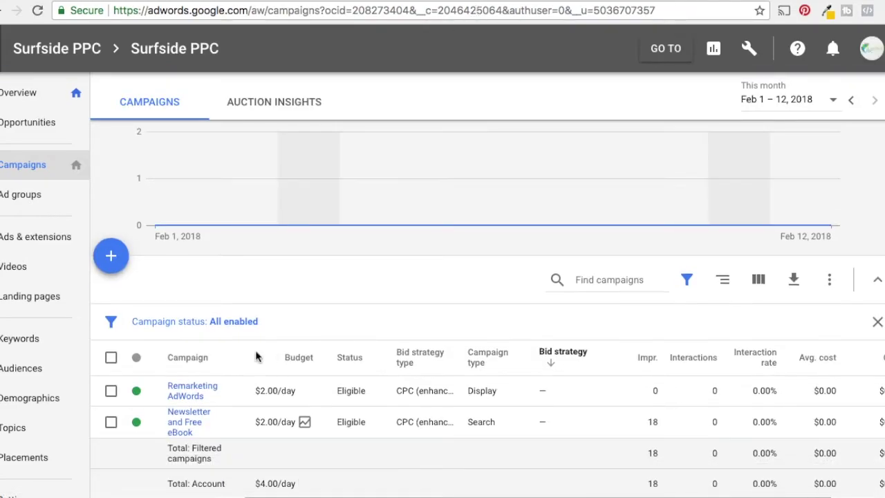
left_click(182, 394)
scroll(245, 221, "down", 1)
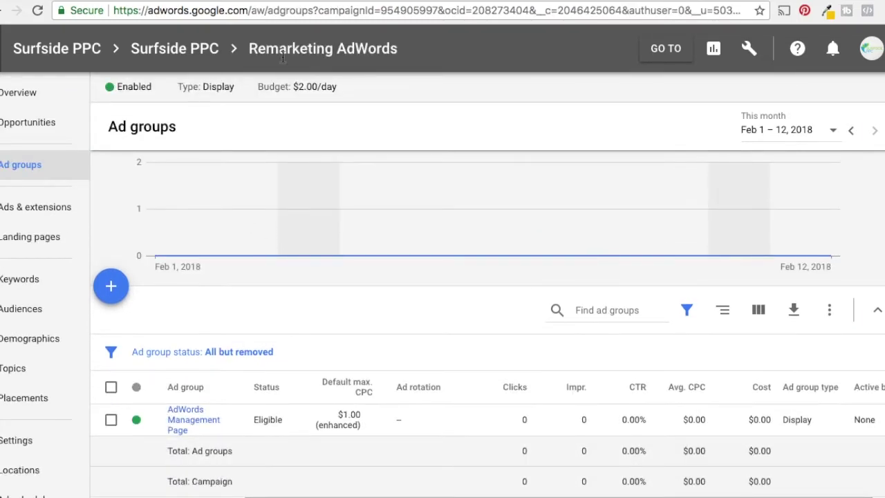
left_click(43, 316)
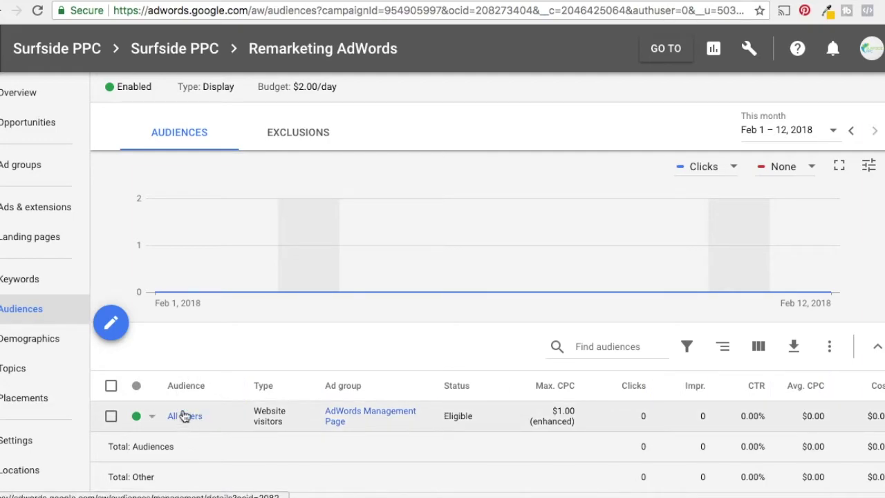
left_click(279, 141)
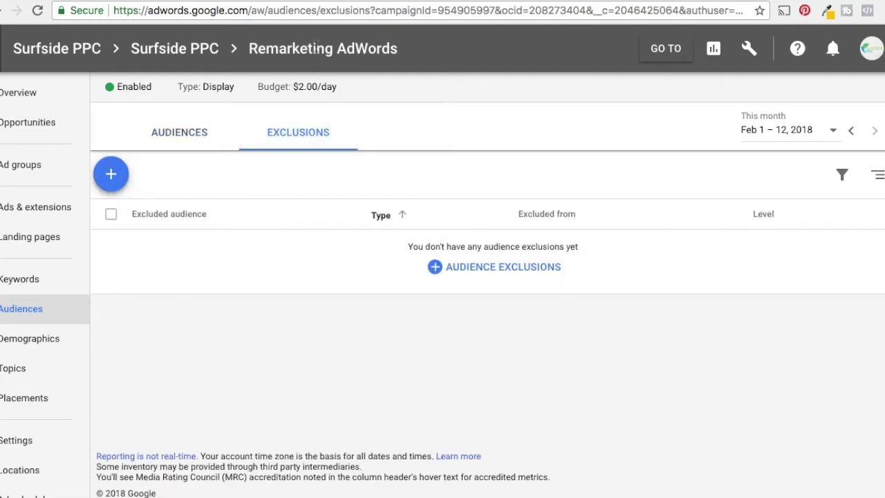
- Add Newsletter Conversions from Remarketing > Website visitors as a saved audience exclusion
left_click(486, 269)
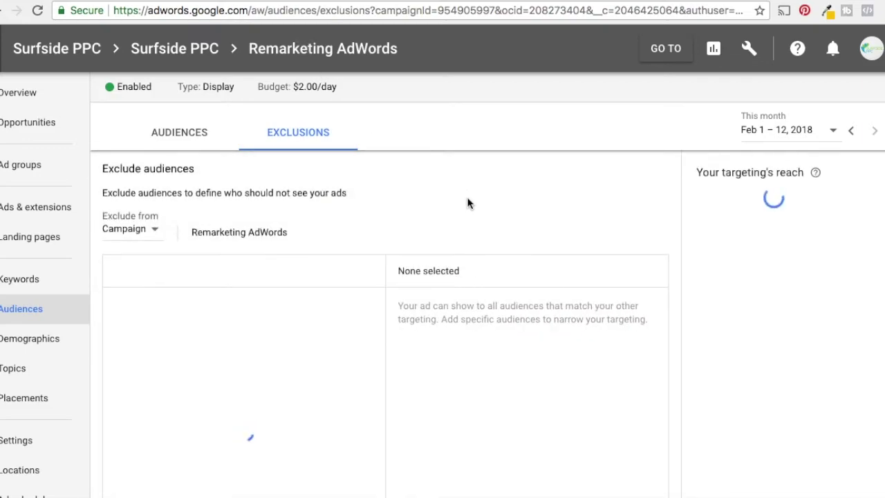
scroll(477, 210, "down", 2)
scroll(228, 217, "up", 3)
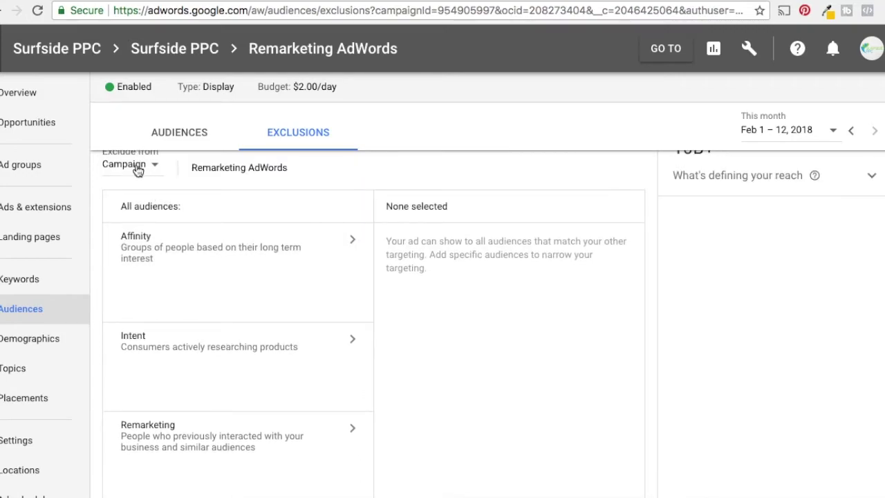
left_click_drag(191, 169, 253, 168)
left_click(304, 199)
scroll(431, 221, "down", 1)
left_click(213, 414)
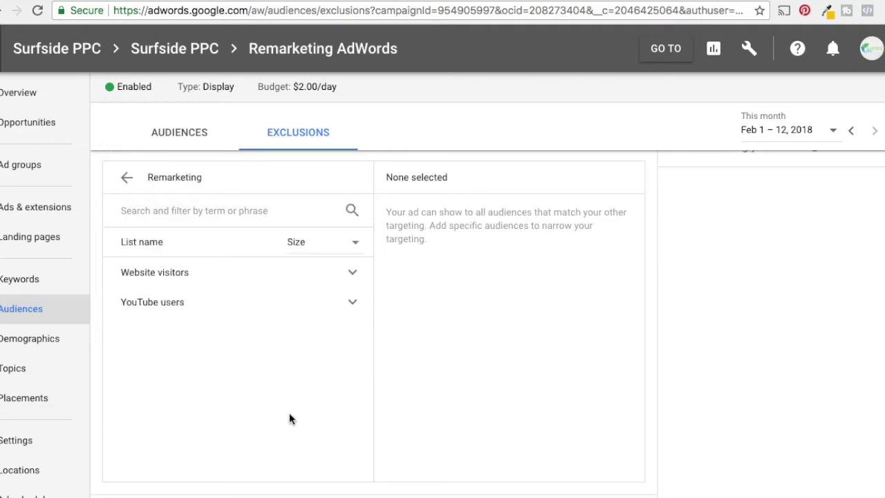
left_click(354, 276)
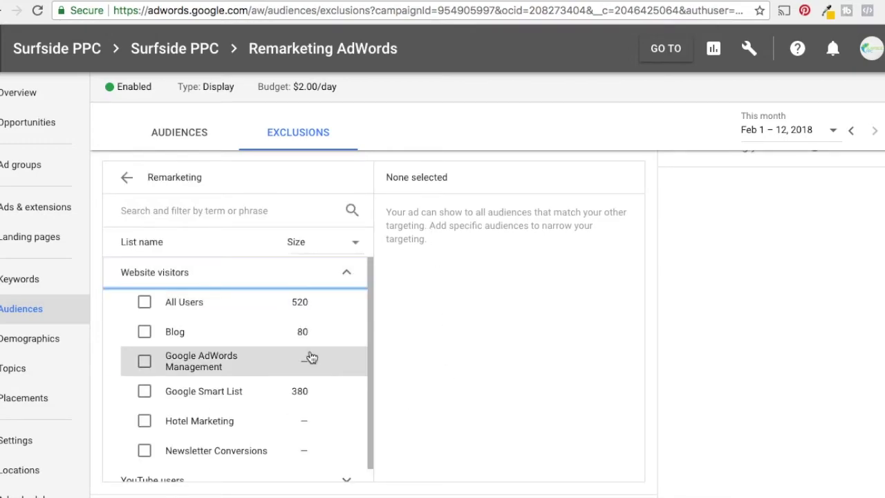
scroll(290, 401, "down", 1)
left_click(146, 440)
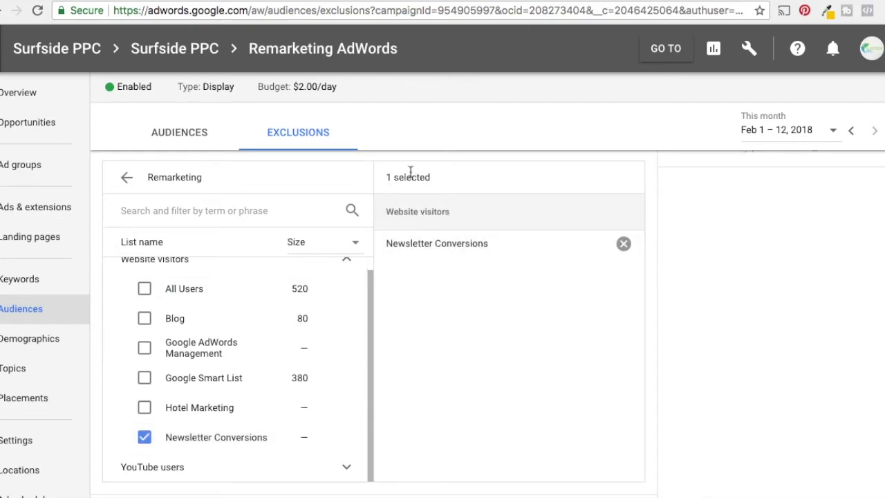
scroll(442, 253, "down", 3)
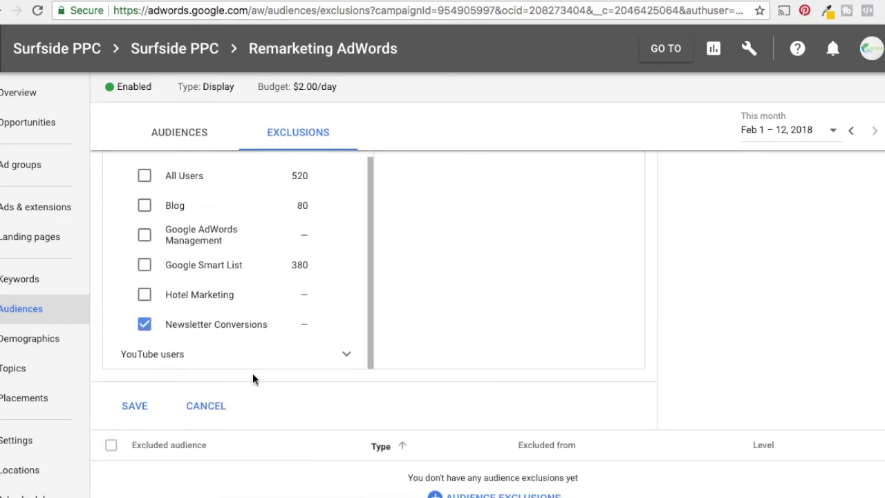
left_click(123, 411)
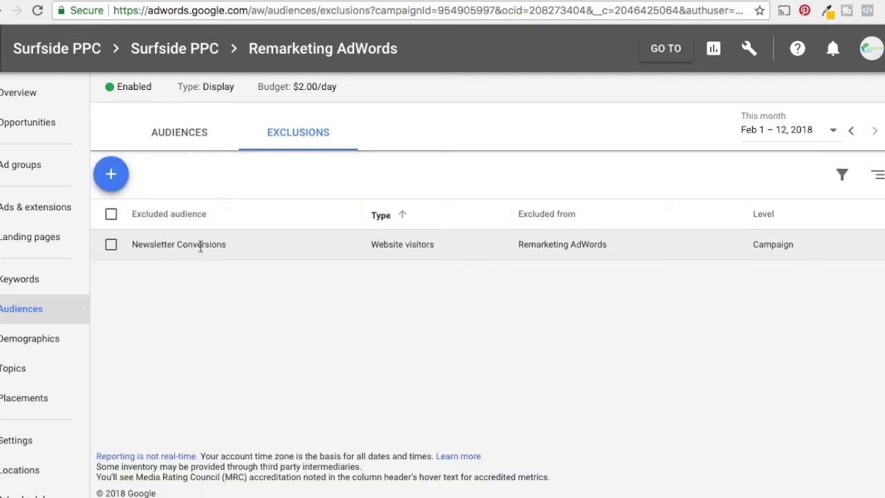
- Verify Newsletter Conversions appears under Exclusions, then go up to the Surfside PPC account
left_click(191, 134)
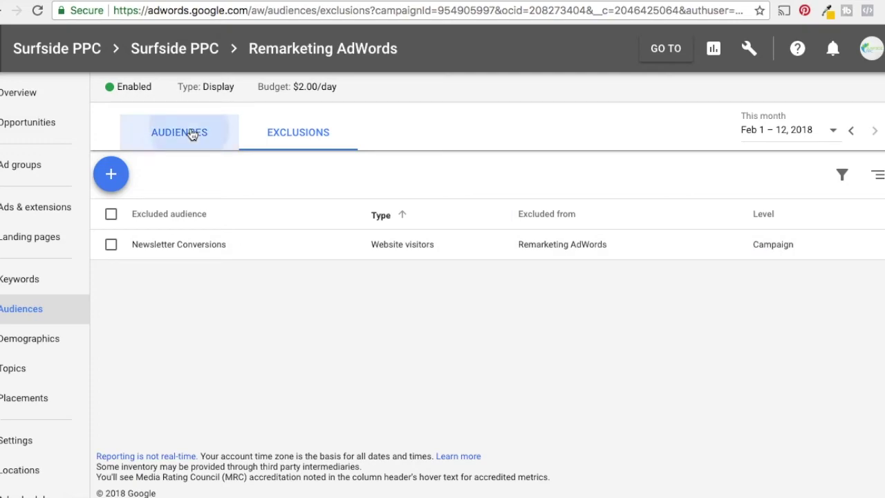
mouse_move(187, 432)
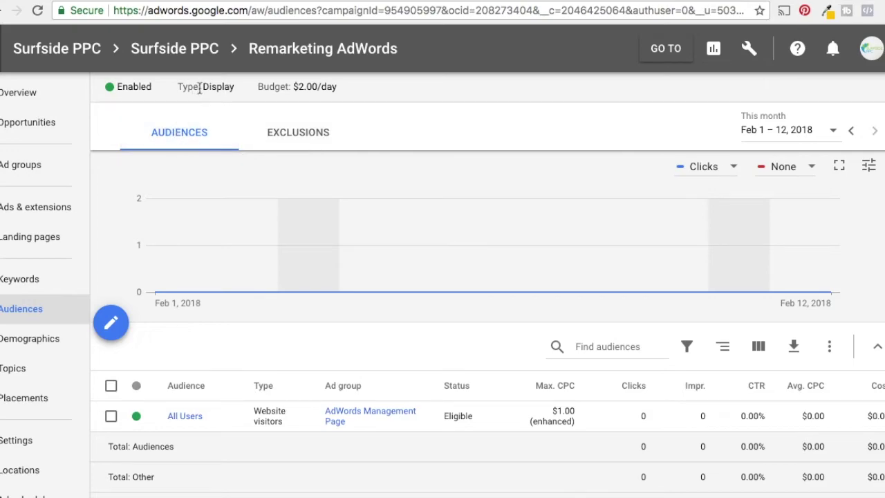
left_click(300, 132)
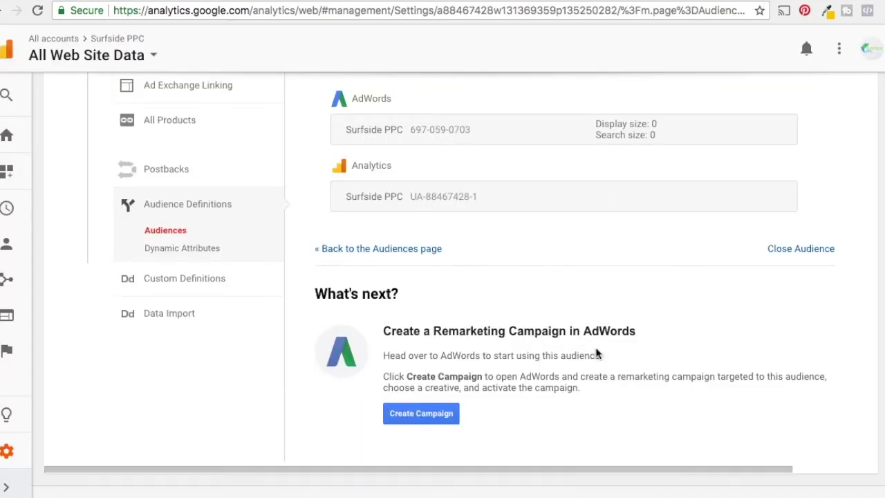
scroll(446, 238, "up", 3)
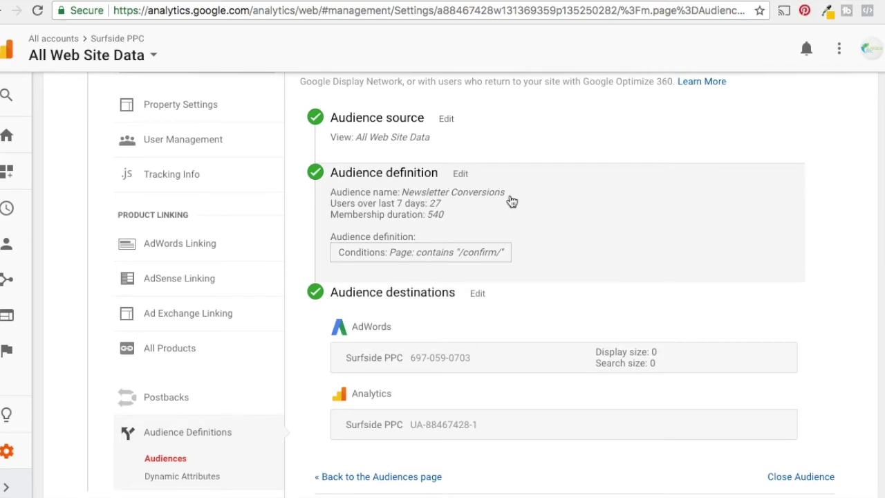
left_click(690, 2)
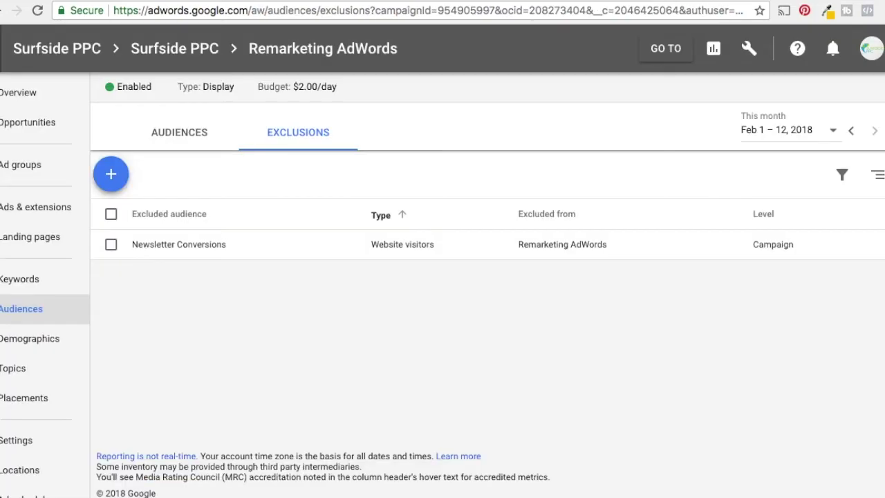
left_click(193, 53)
- Open the Newsletter and Free eBook campaign from Campaigns and view its audiences
left_click(43, 166)
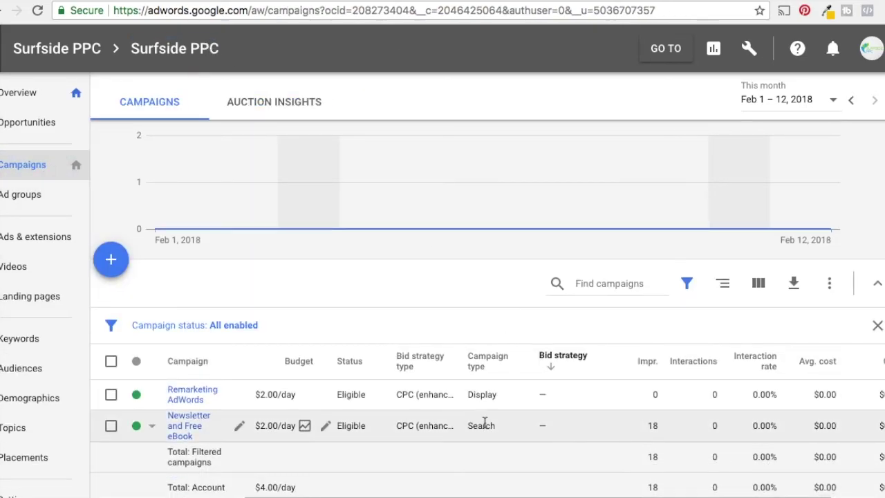
left_click(182, 428)
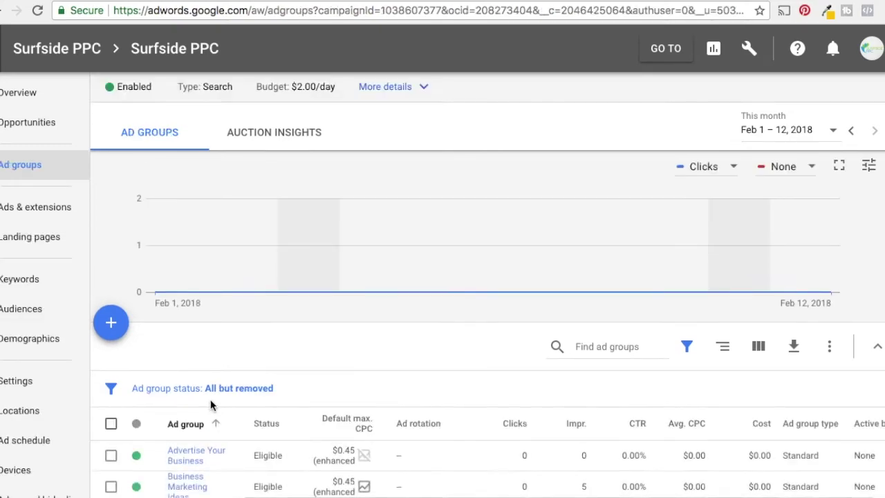
scroll(437, 335, "down", 1)
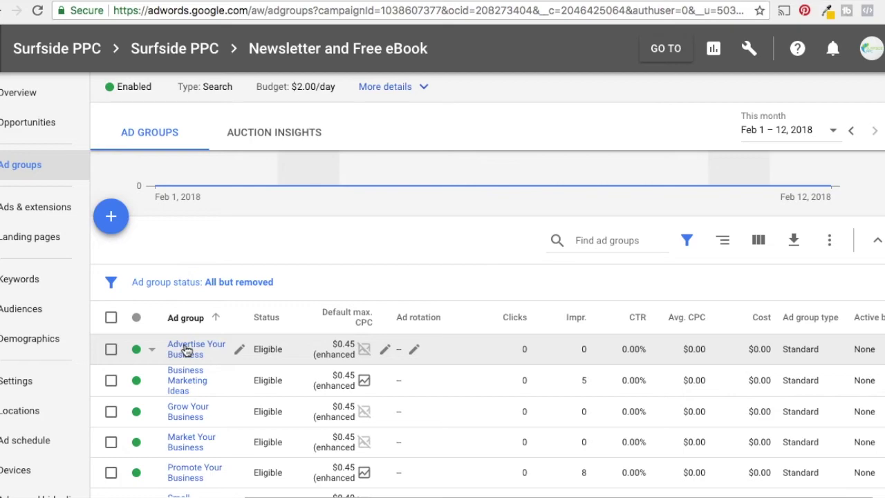
left_click(20, 309)
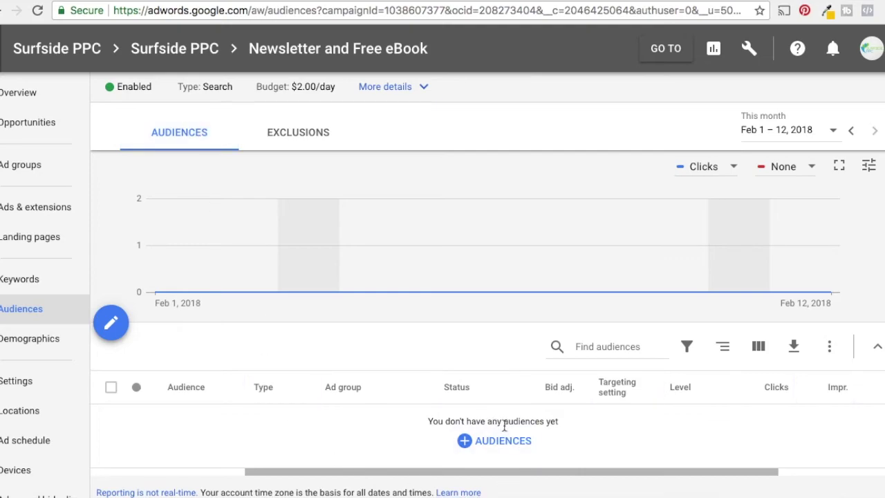
- On the Exclusions tab, begin an audience exclusion and expand the Website visitors remarketing lists
left_click(315, 133)
left_click(508, 269)
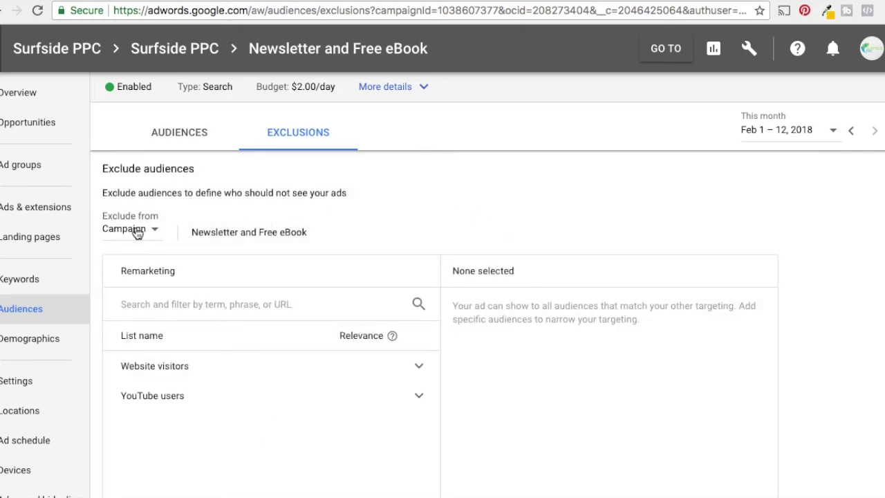
scroll(276, 207, "down", 1)
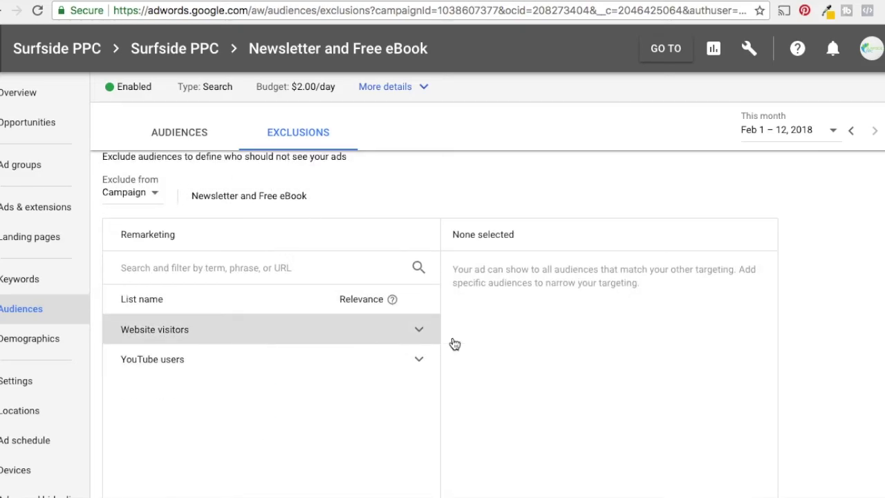
scroll(415, 325, "down", 3)
left_click(419, 164)
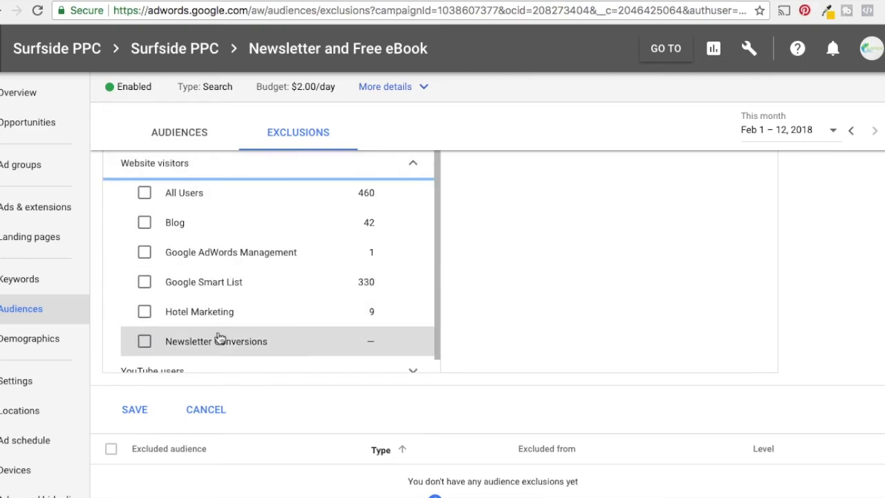